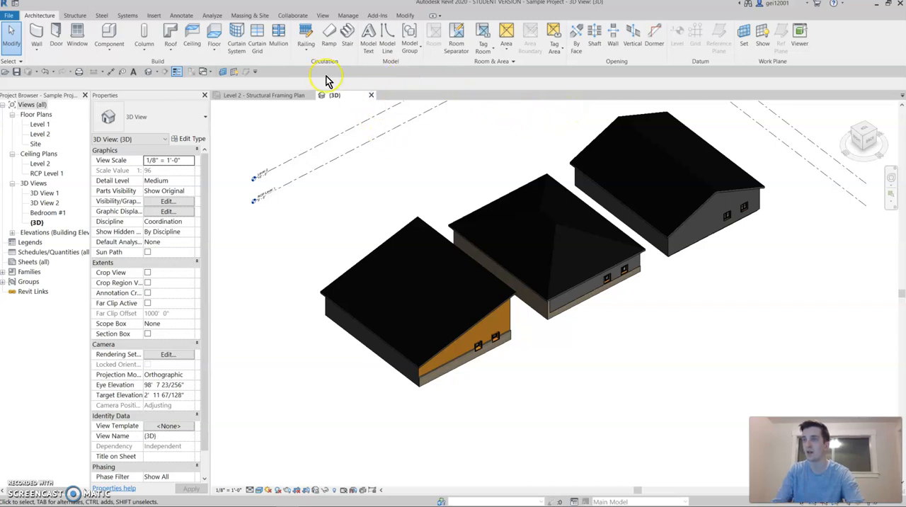
Step: Open the rendering settings for the 3D view and set Draft quality with Screen output resolution
click(322, 15)
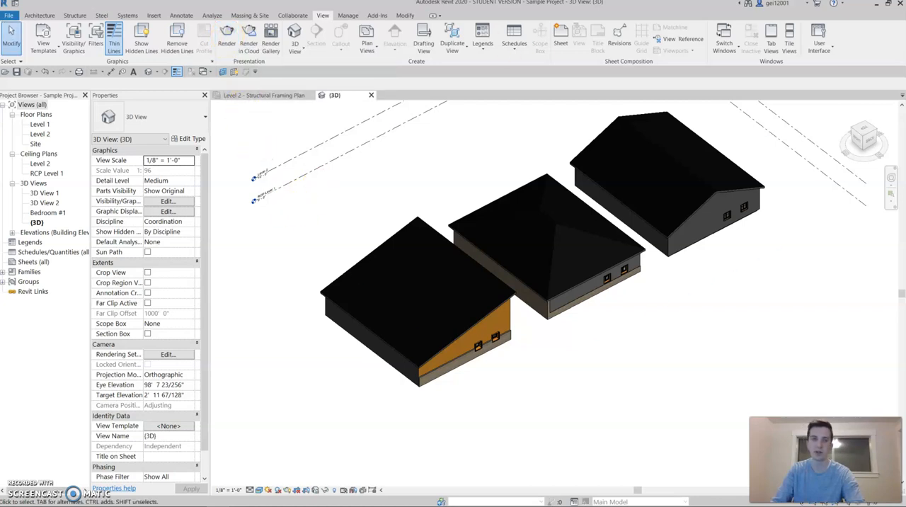
key(r)
key(r)
drag(146, 8, 271, 114)
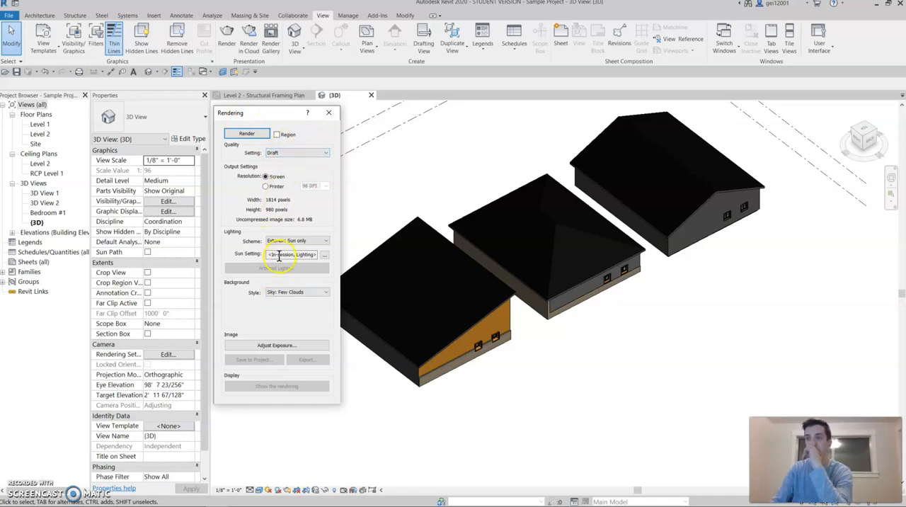
click(277, 154)
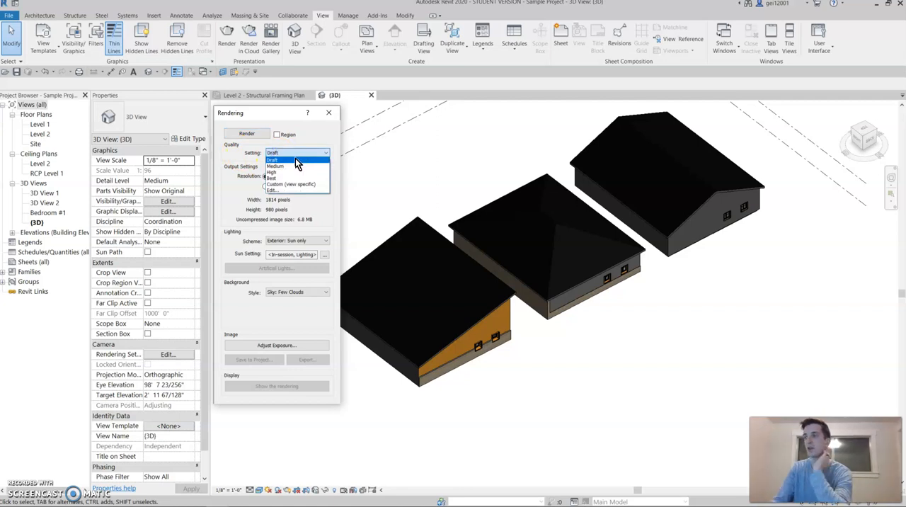
click(289, 161)
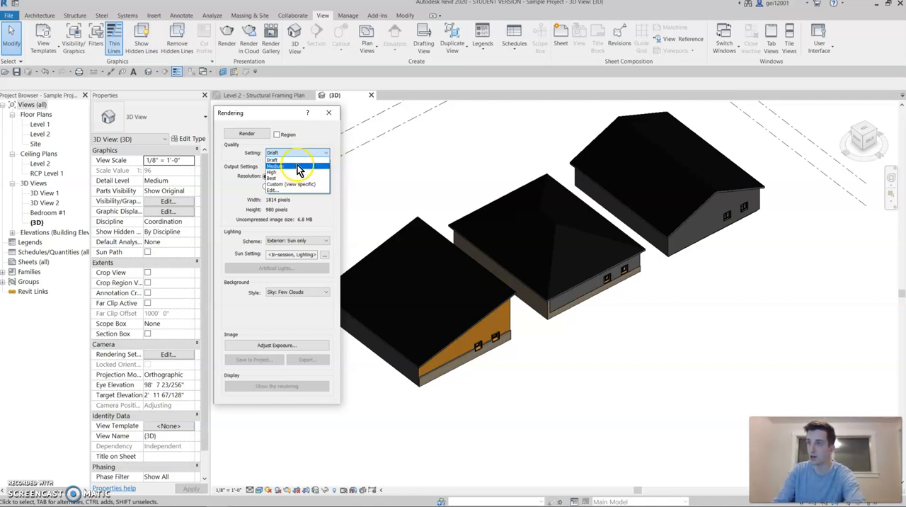
click(298, 167)
click(302, 155)
click(288, 162)
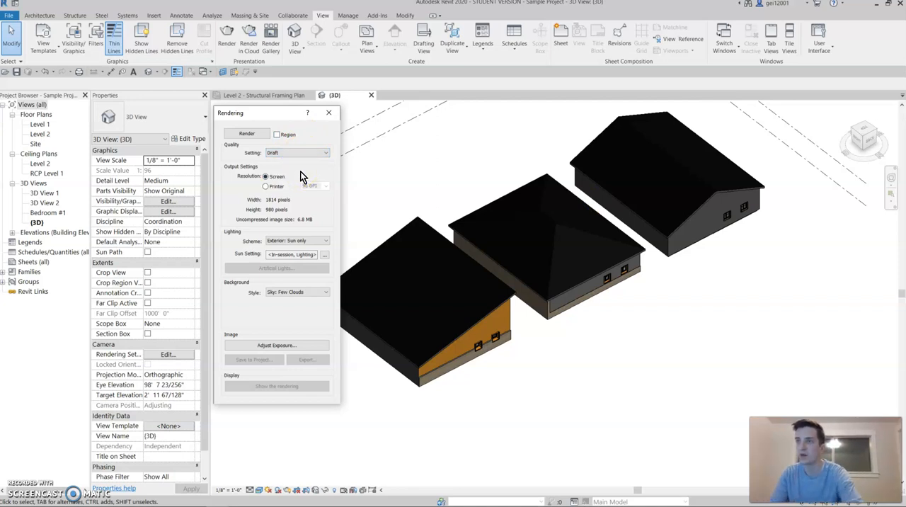
click(277, 178)
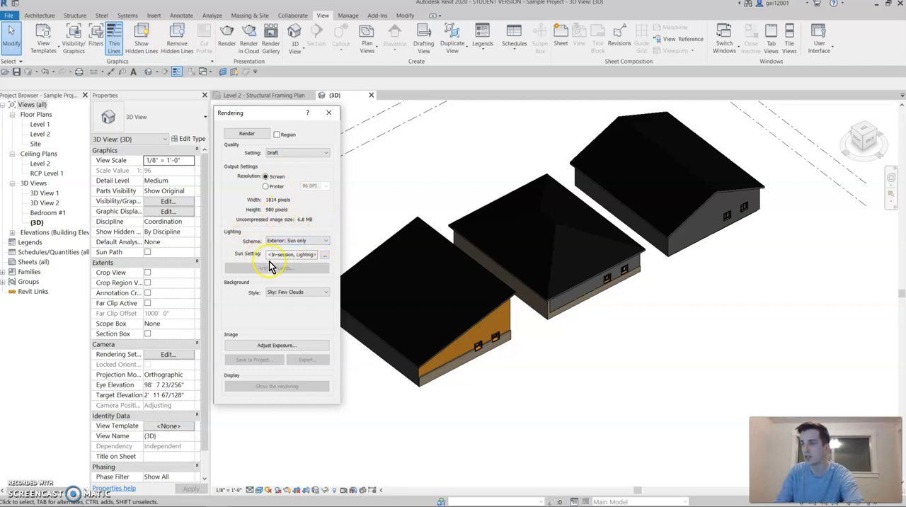
Step: Set the render's lighting scheme to Exterior: Sun and Artificial
drag(266, 114, 300, 106)
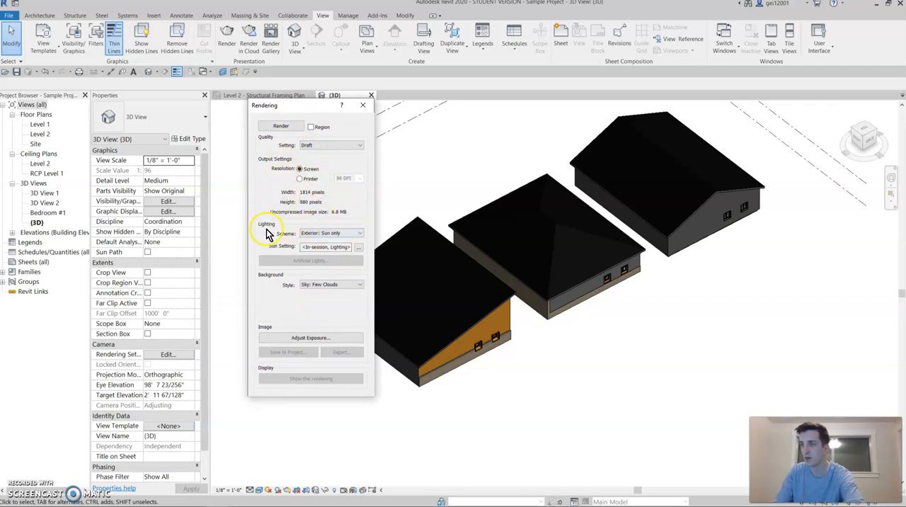
click(337, 235)
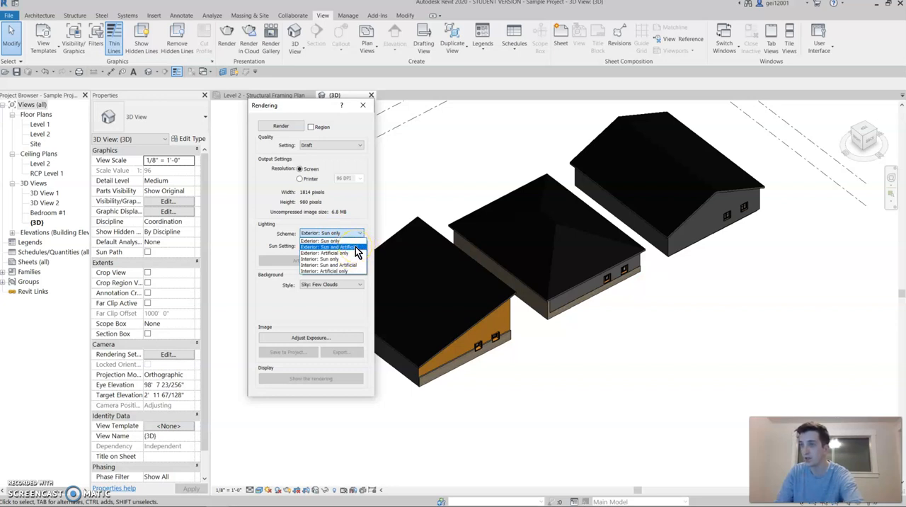
click(357, 248)
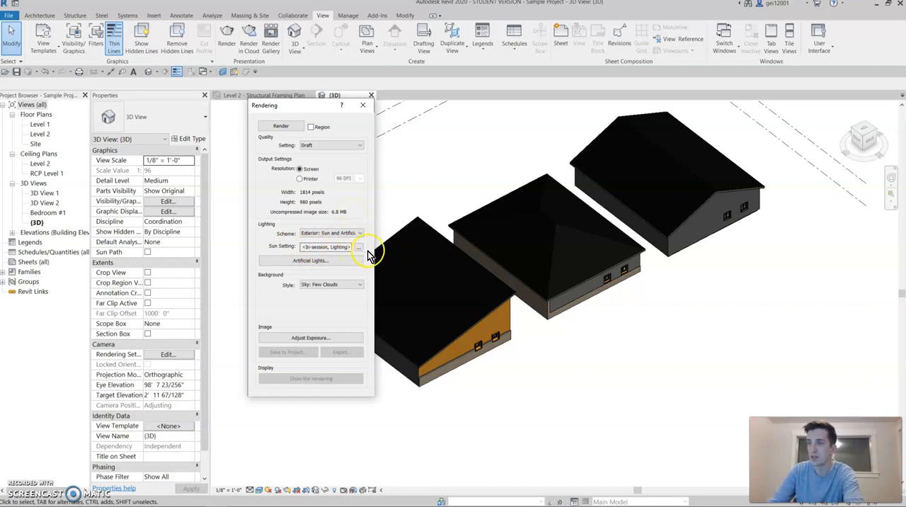
Step: Apply the Sunlight from Top Right lighting preset as the sun setting, with the ground plane at RCP Level 1
click(358, 247)
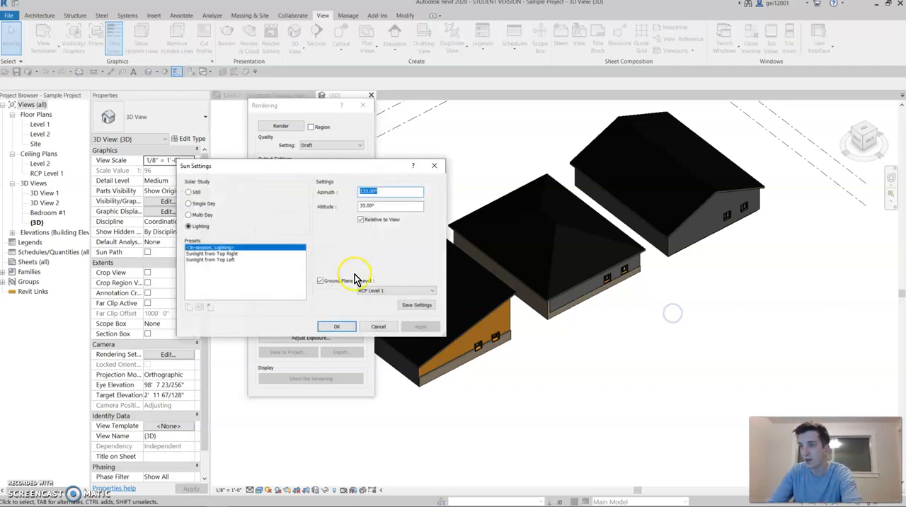
click(378, 326)
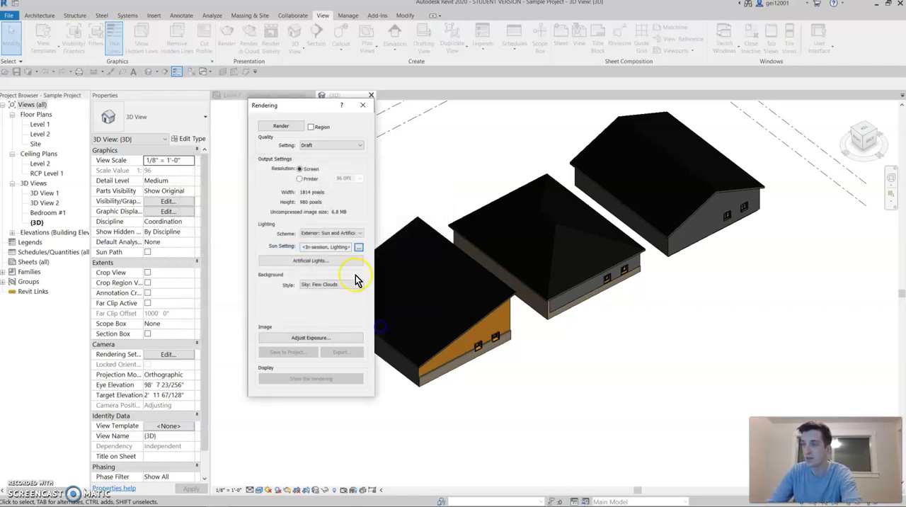
click(360, 248)
click(357, 246)
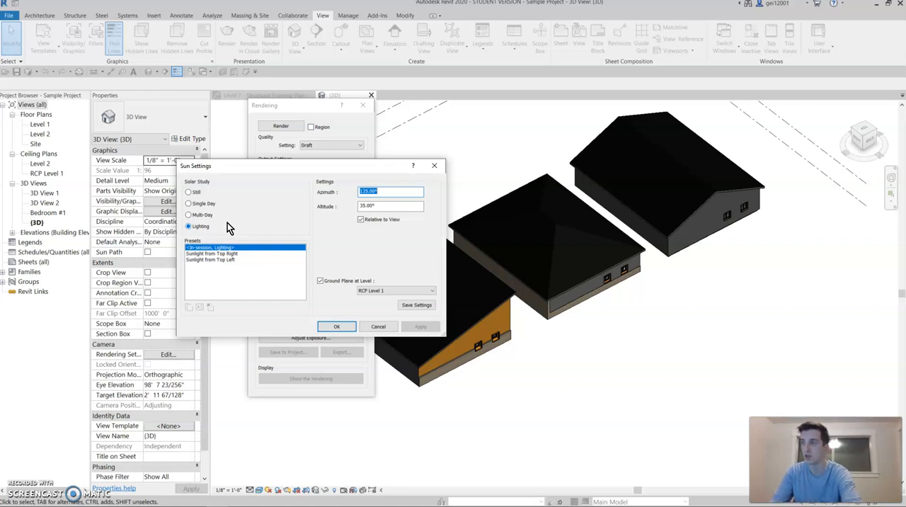
click(241, 253)
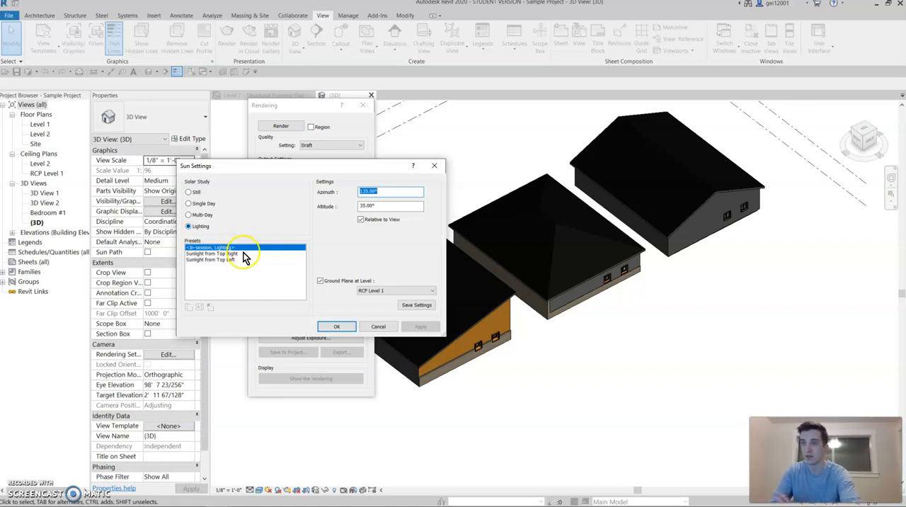
click(242, 254)
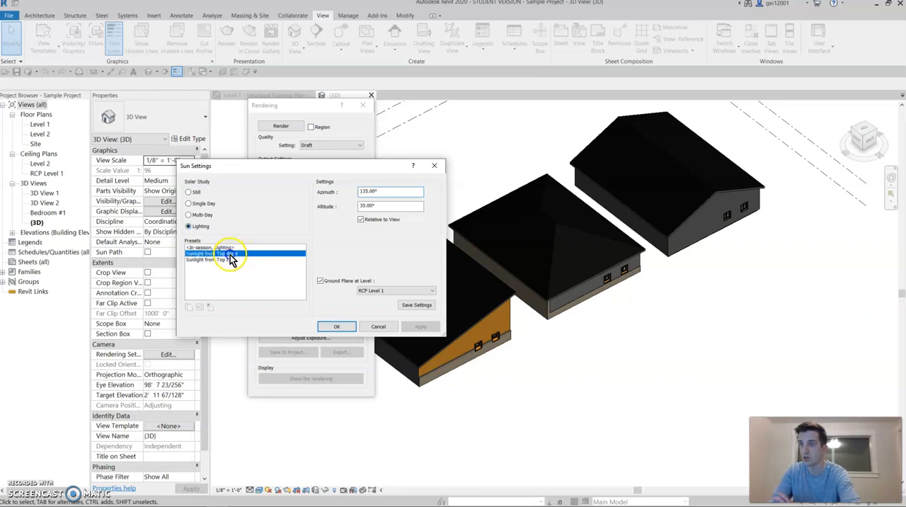
click(228, 255)
click(233, 259)
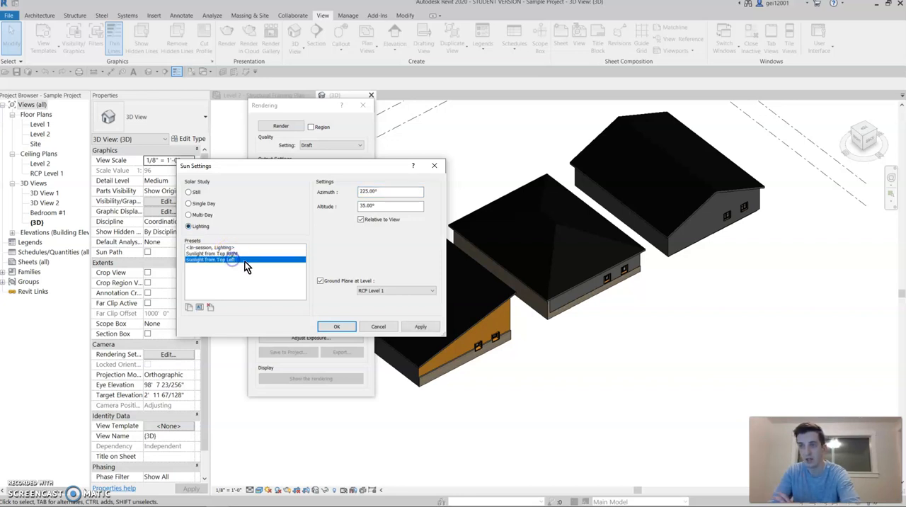
click(242, 255)
click(240, 254)
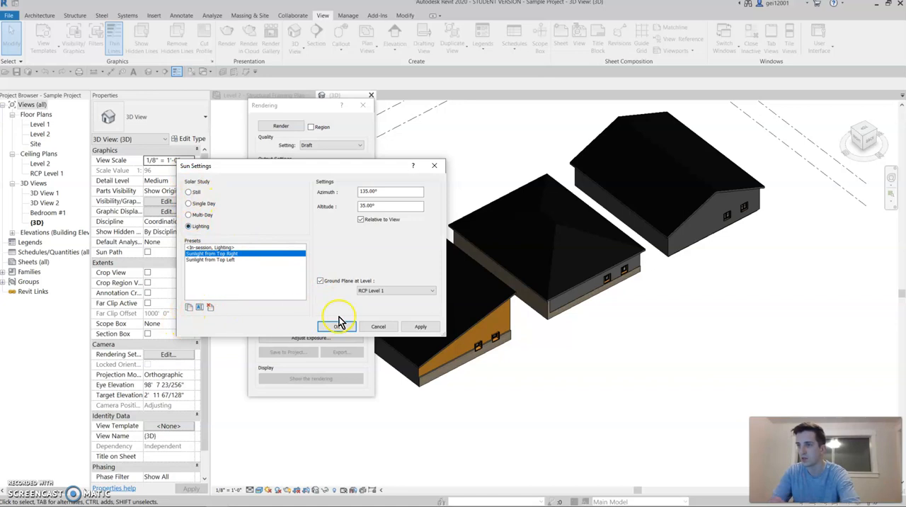
click(400, 291)
click(400, 295)
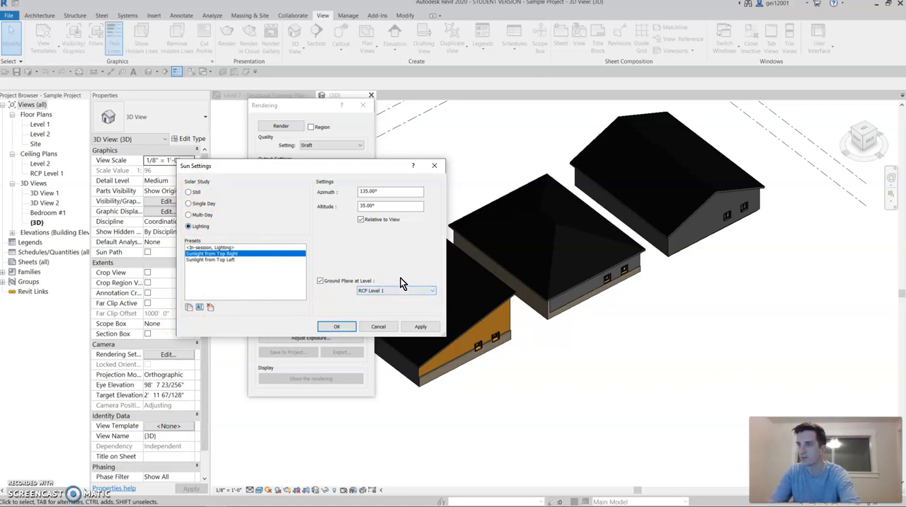
click(346, 325)
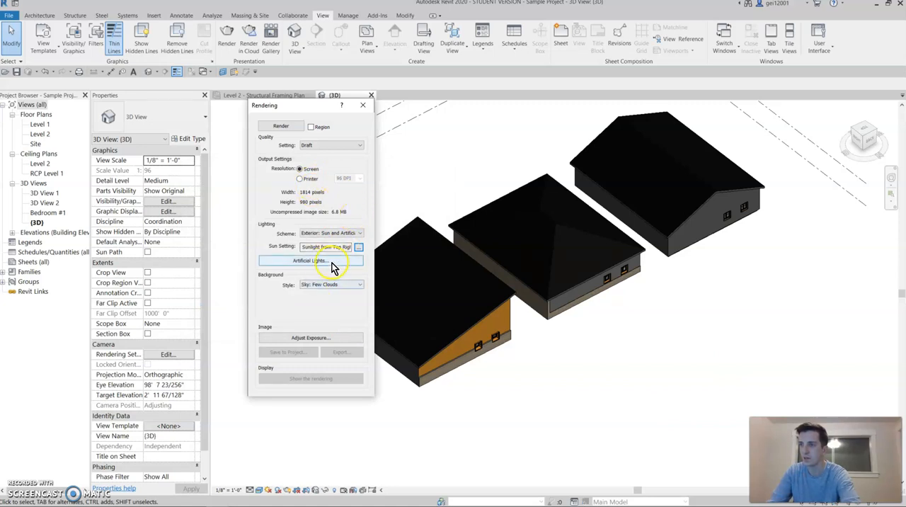
Step: Set the render's background style to Sky: Very Few Clouds
click(291, 275)
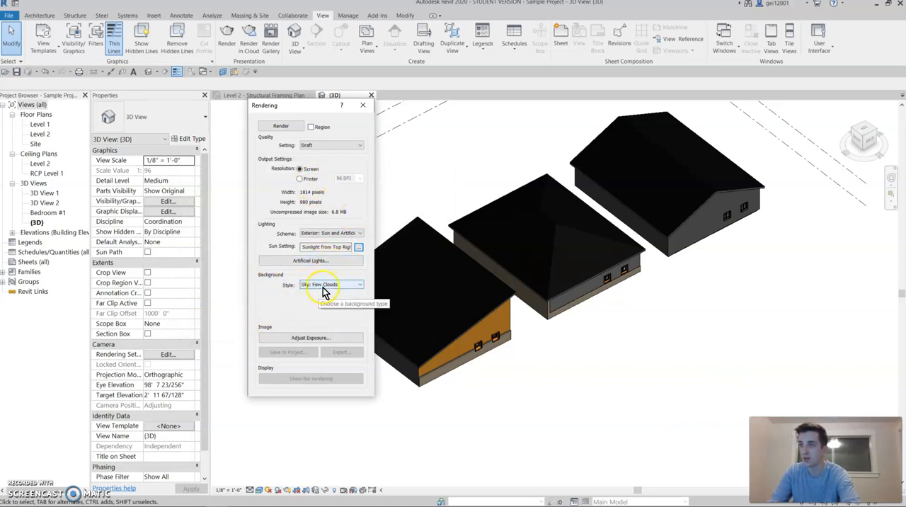
click(323, 286)
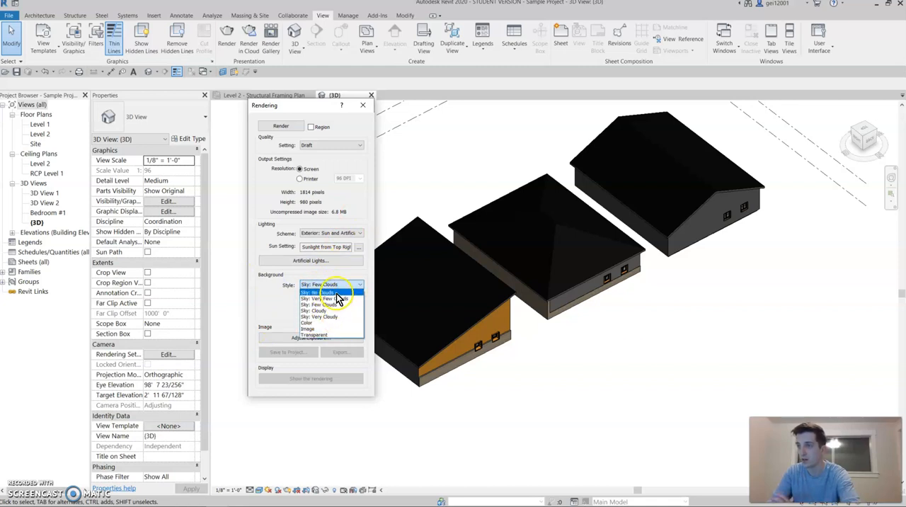
click(342, 298)
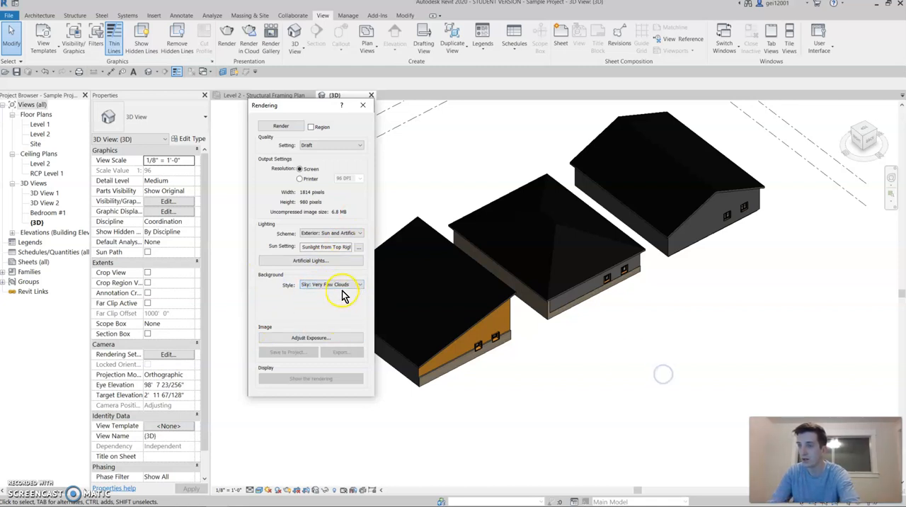
click(342, 289)
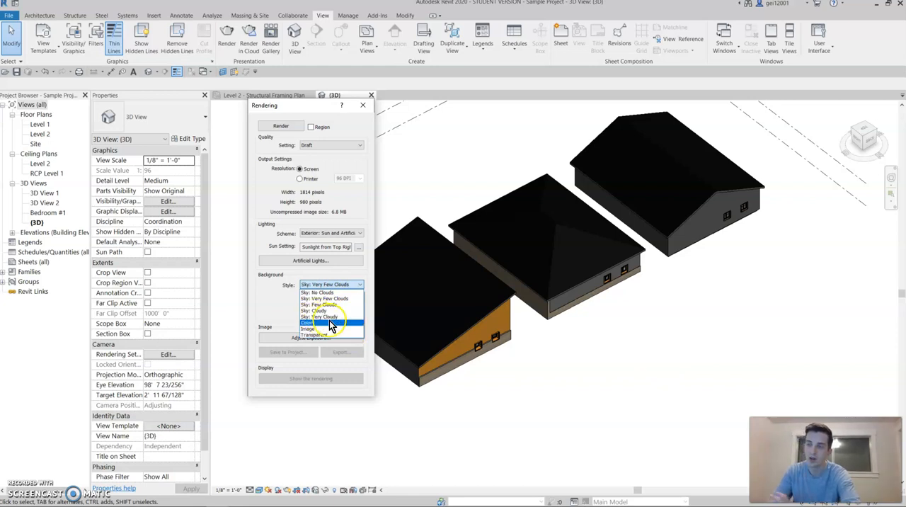
click(645, 369)
click(319, 284)
click(336, 303)
Step: Set the exposure's Shadows value to 0.98 and render the 3D view of the three houses
click(325, 341)
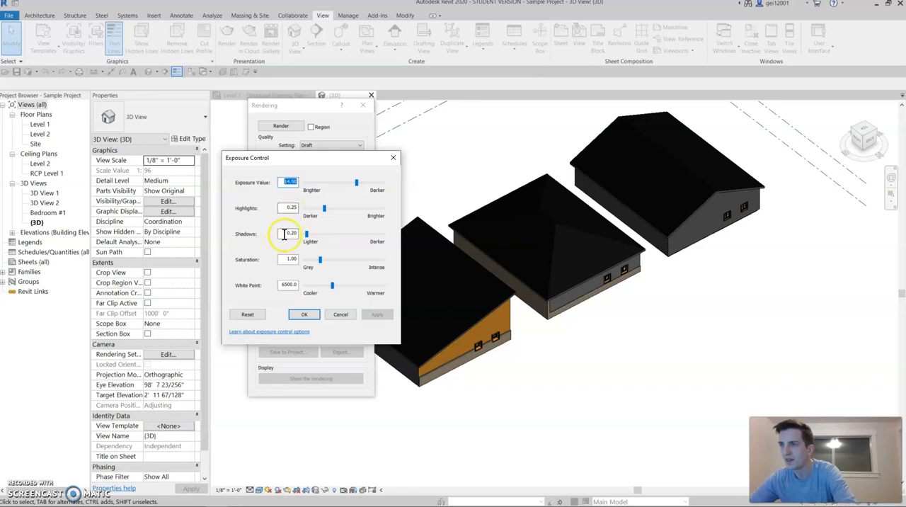
drag(310, 235, 322, 234)
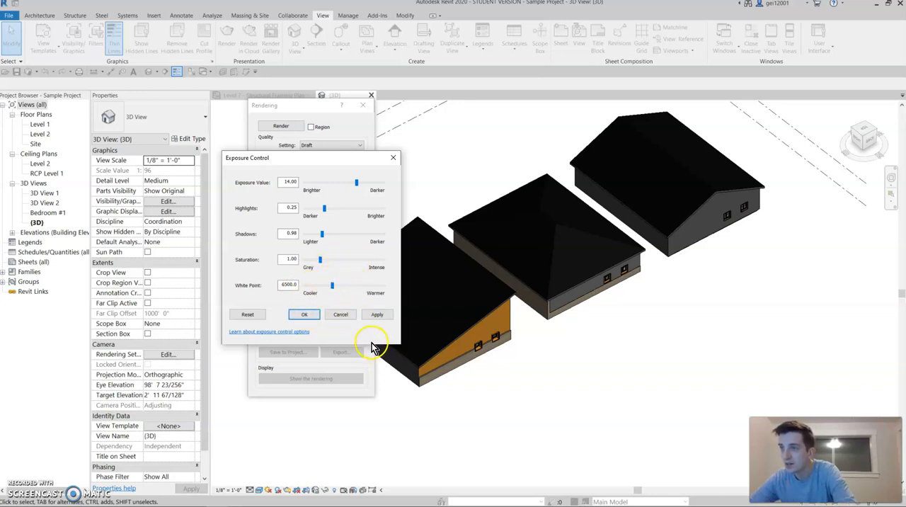
click(309, 315)
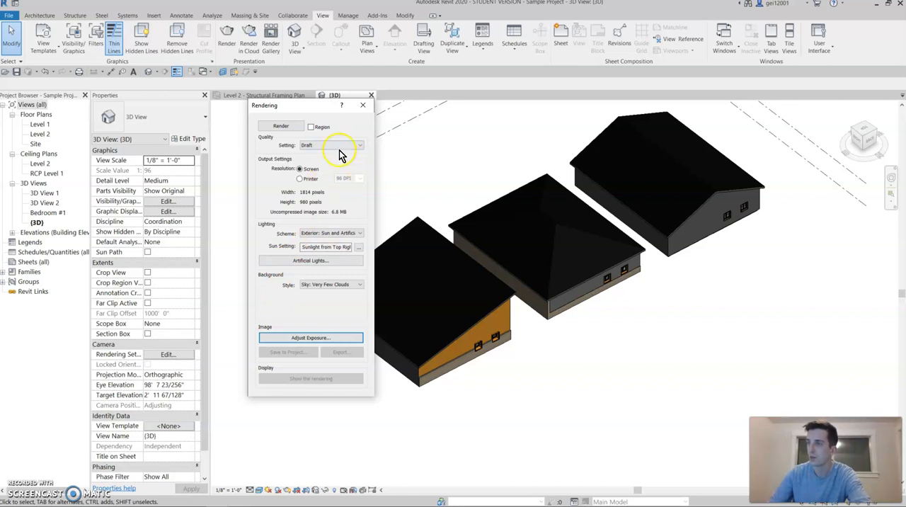
click(292, 129)
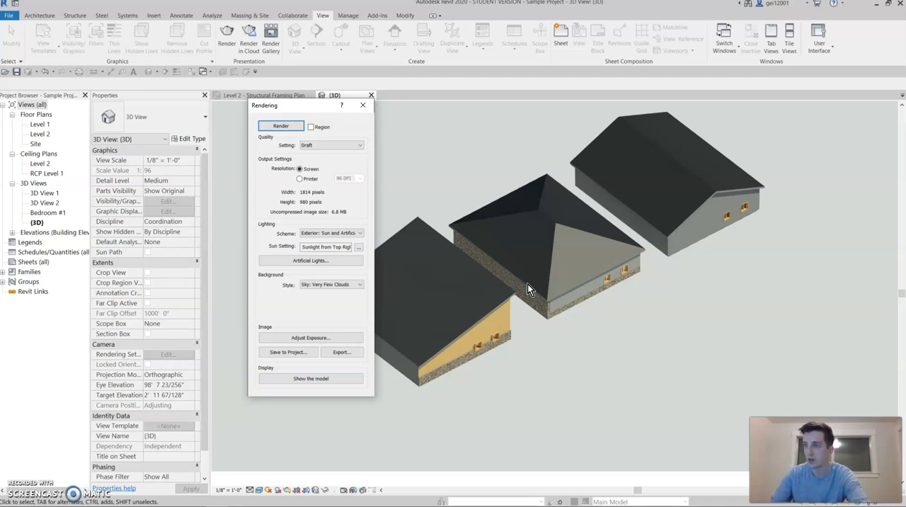
Step: Examine the rendered houses' wall, roof and foundation materials up close, and check the extent of the whole rendered image
drag(293, 105, 123, 100)
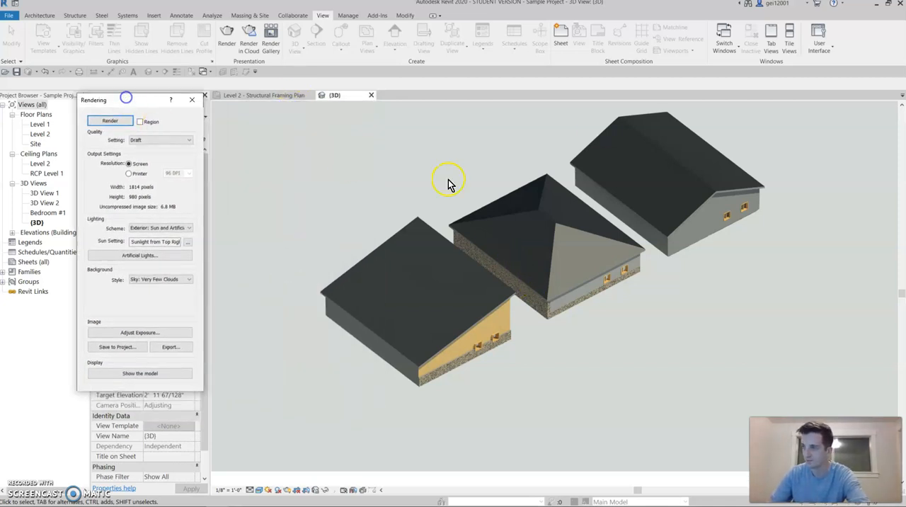
scroll(509, 335, up, 4)
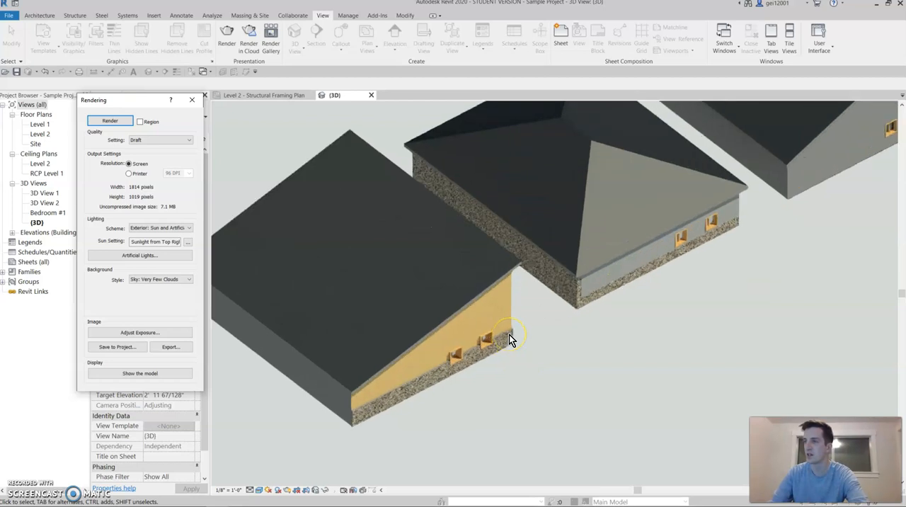
scroll(509, 334, up, 3)
scroll(509, 334, down, 4)
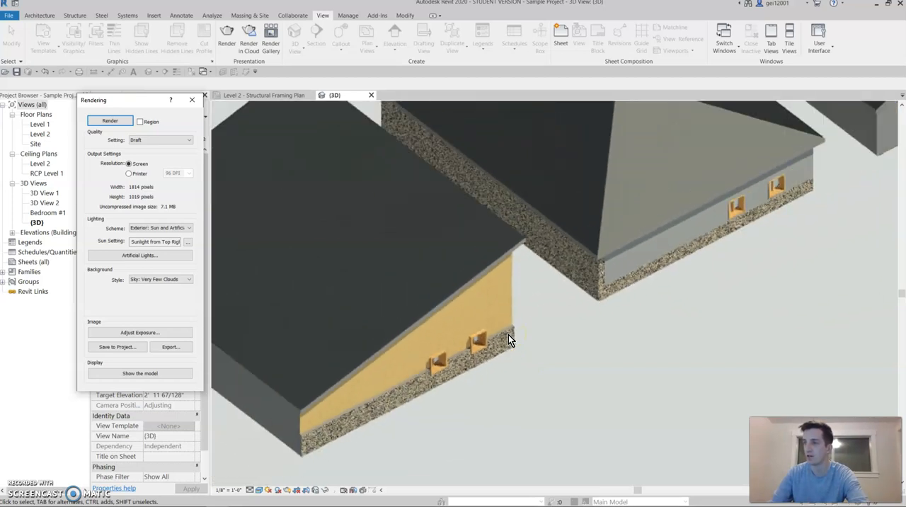
scroll(508, 334, up, 2)
scroll(569, 270, up, 4)
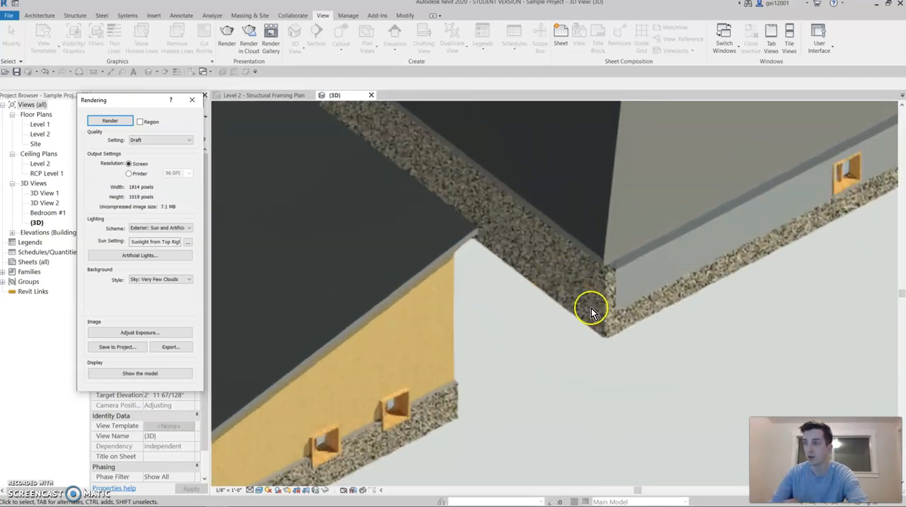
scroll(524, 345, down, 4)
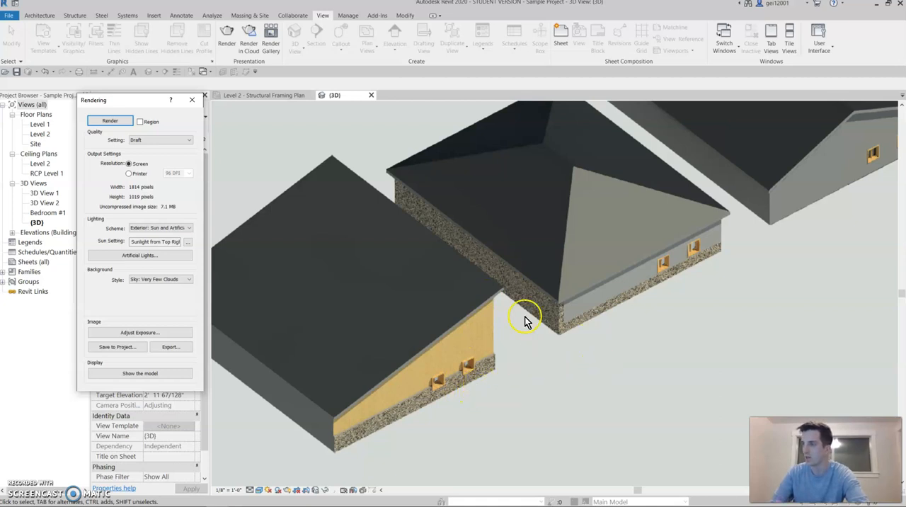
scroll(525, 320, up, 5)
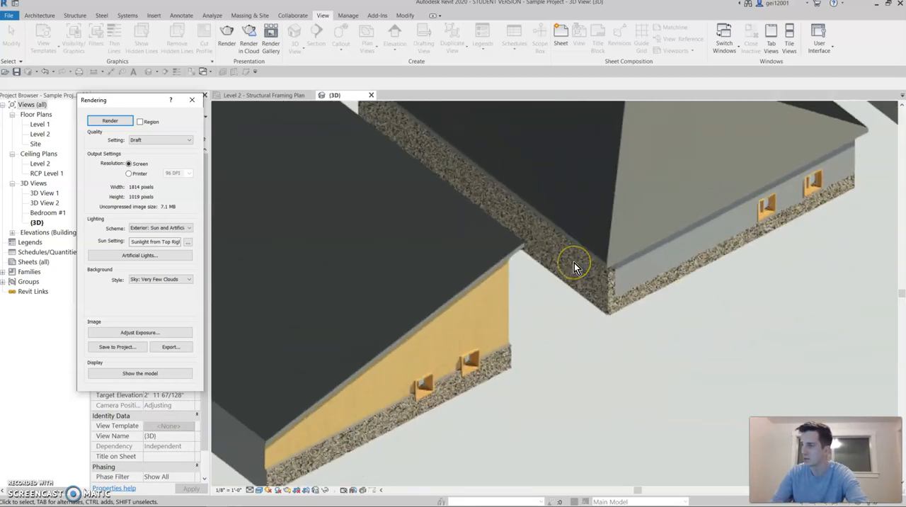
scroll(574, 263, up, 5)
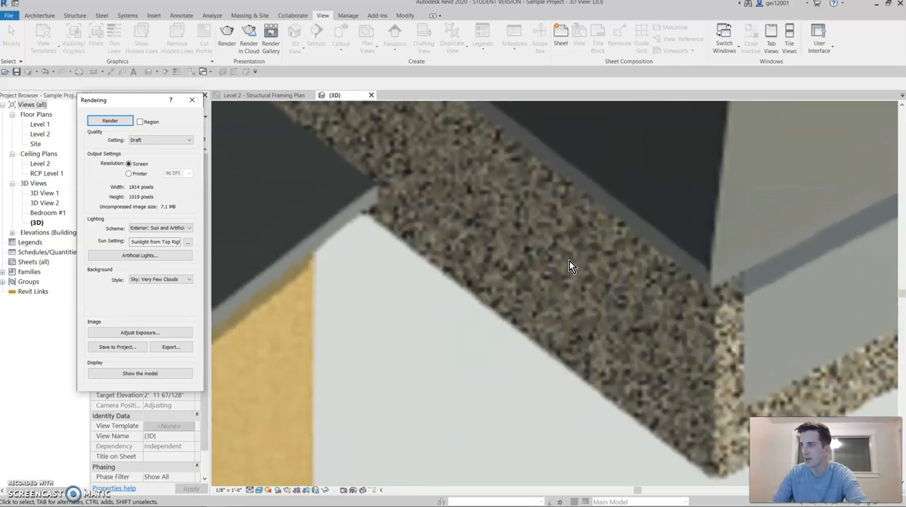
scroll(570, 261, down, 10)
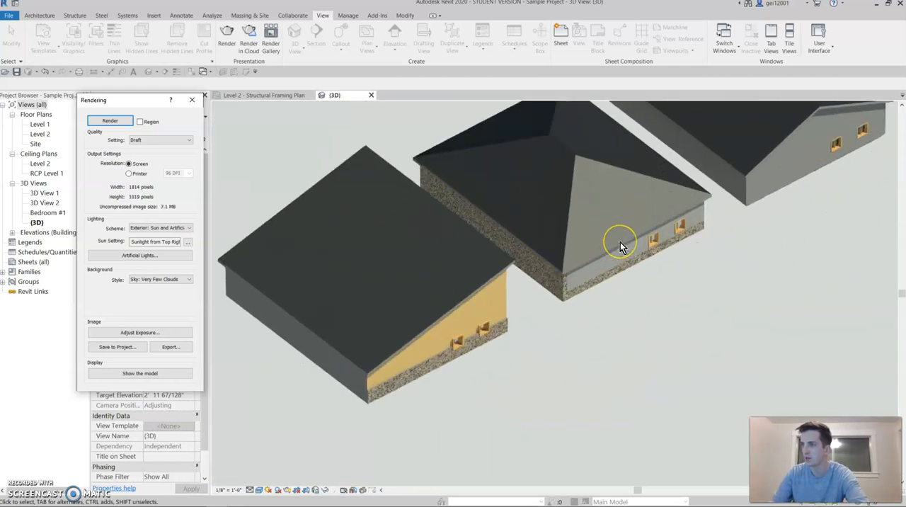
scroll(620, 242, down, 6)
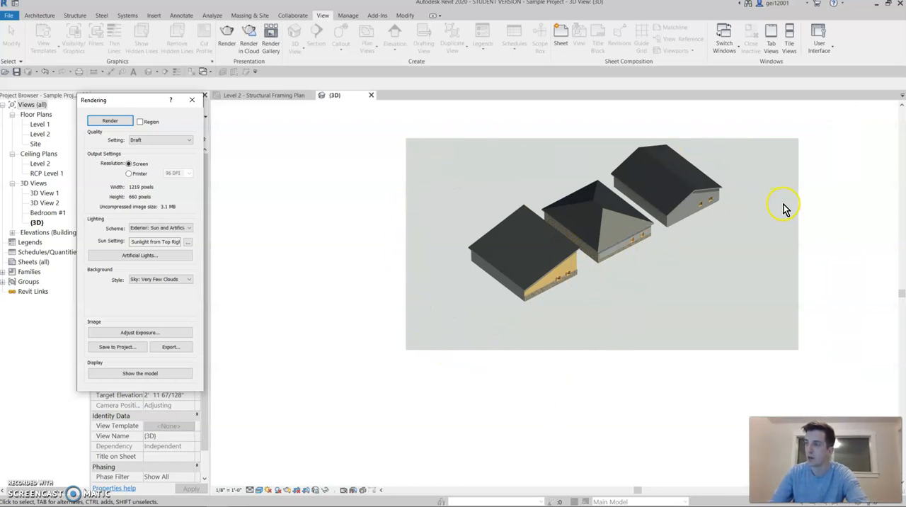
Step: Check the draft rendering at close range and in full, and switch the display back to the model
scroll(784, 207, up, 5)
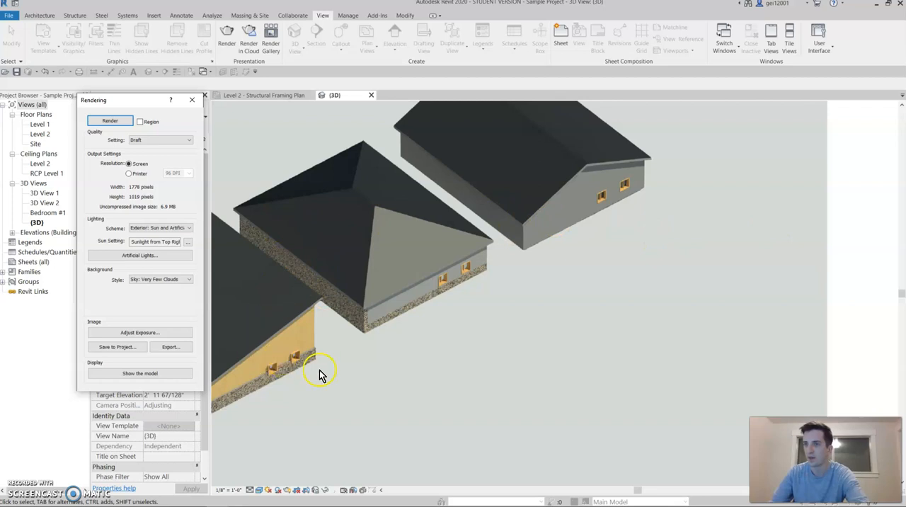
scroll(471, 230, down, 3)
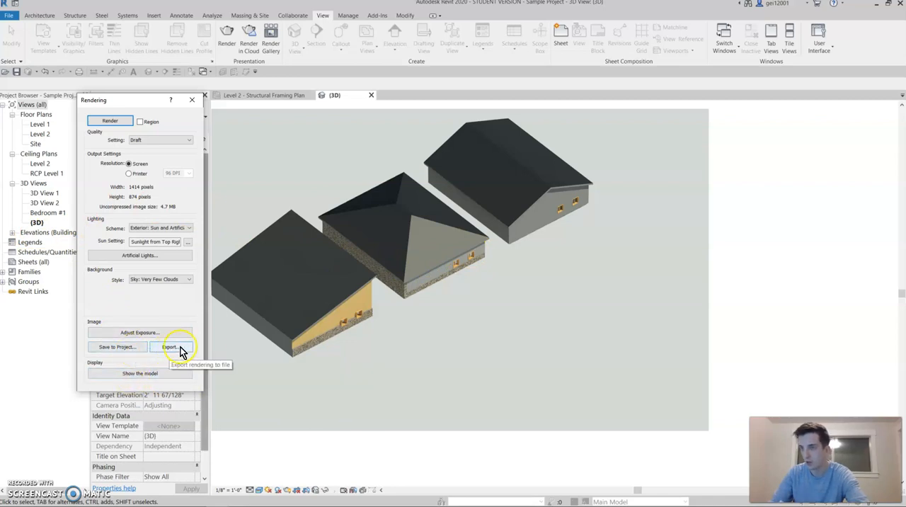
click(154, 375)
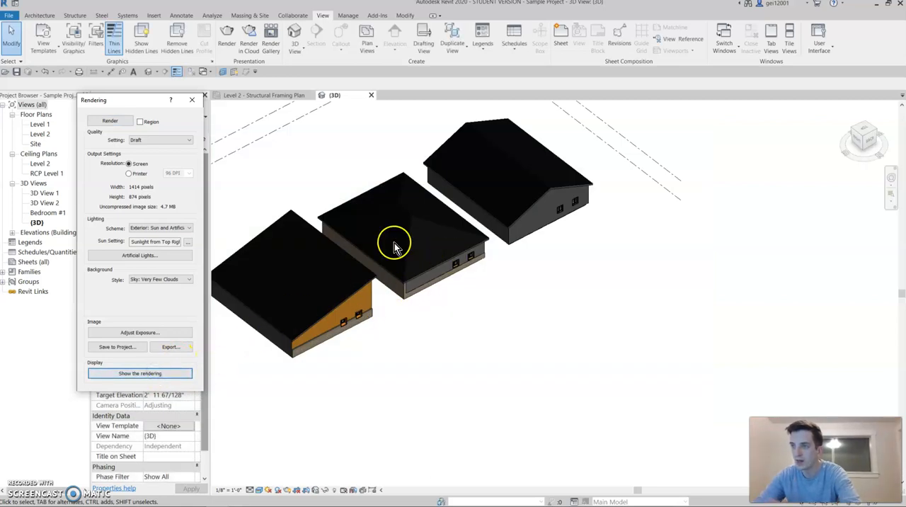
Step: Orbit the 3D model to a low view from its back-left corner and frame the three houses close up
scroll(419, 325, down, 2)
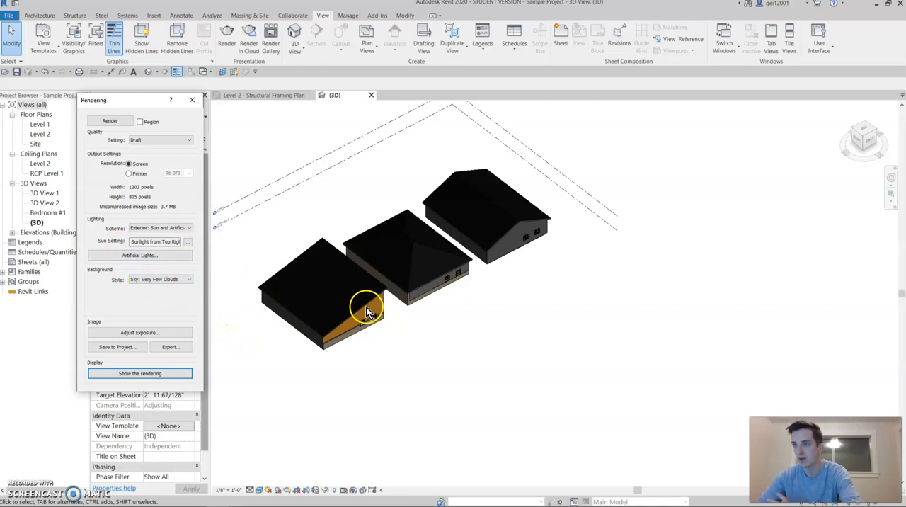
scroll(420, 307, up, 3)
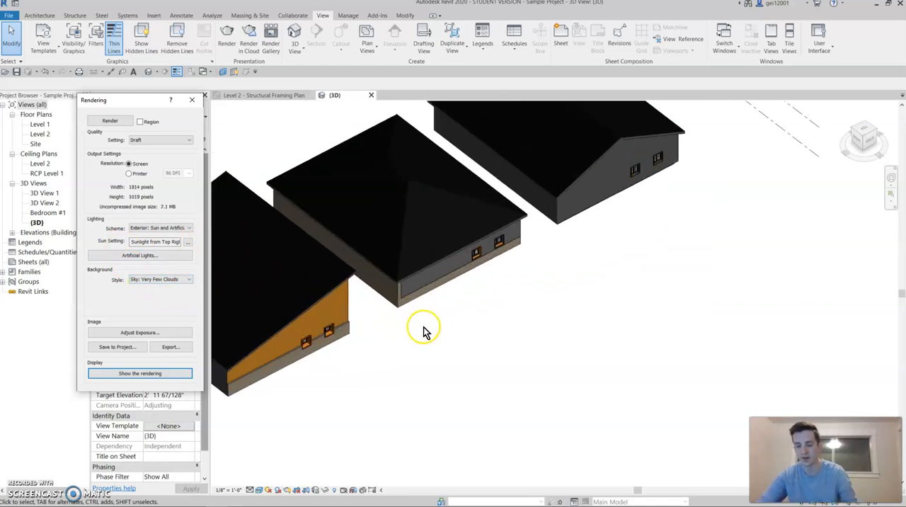
shift+middle_drag(411, 340, 307, 253)
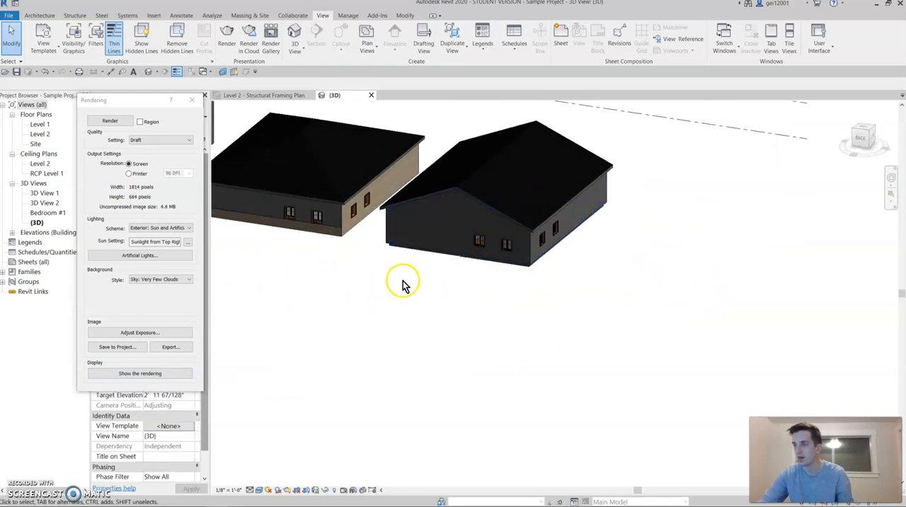
scroll(403, 284, down, 2)
shift+middle_drag(465, 271, 399, 281)
middle_drag(310, 319, 529, 351)
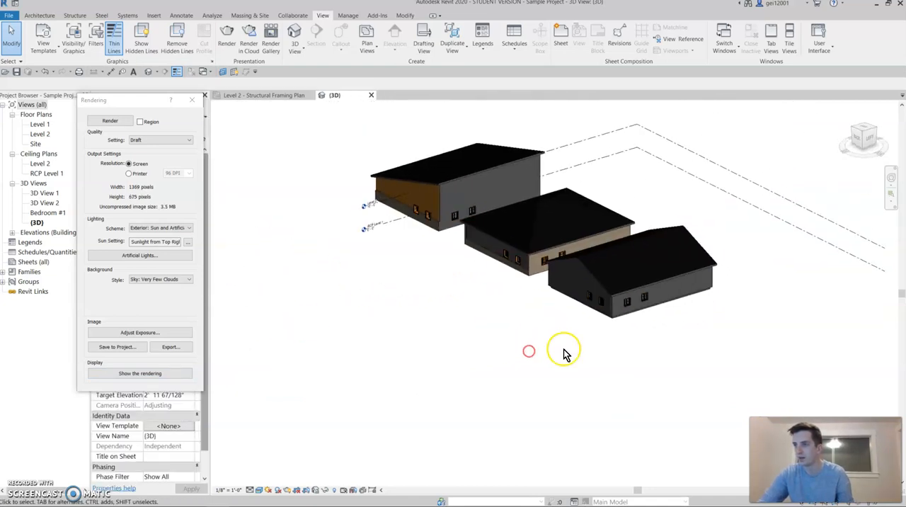
scroll(447, 334, up, 3)
middle_drag(463, 310, 354, 390)
scroll(417, 344, up, 2)
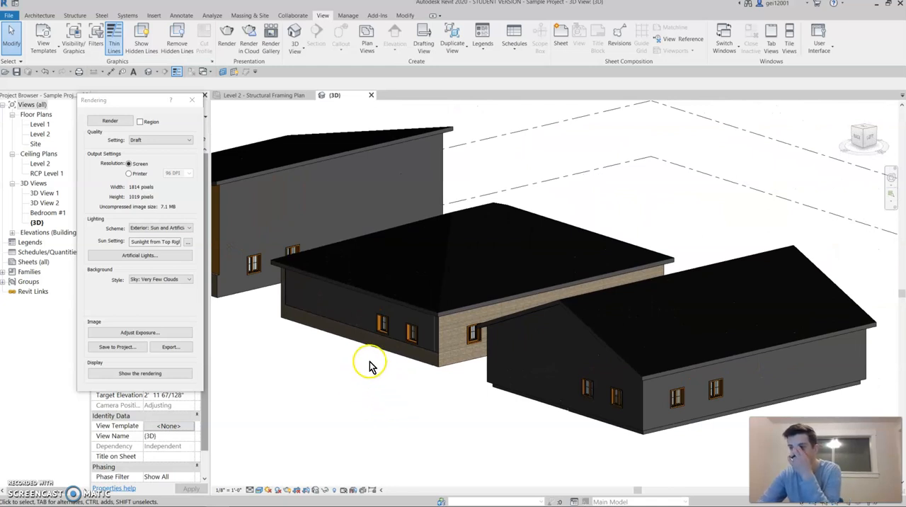
Step: Set the render quality to Medium and render the reoriented view of the houses
click(178, 139)
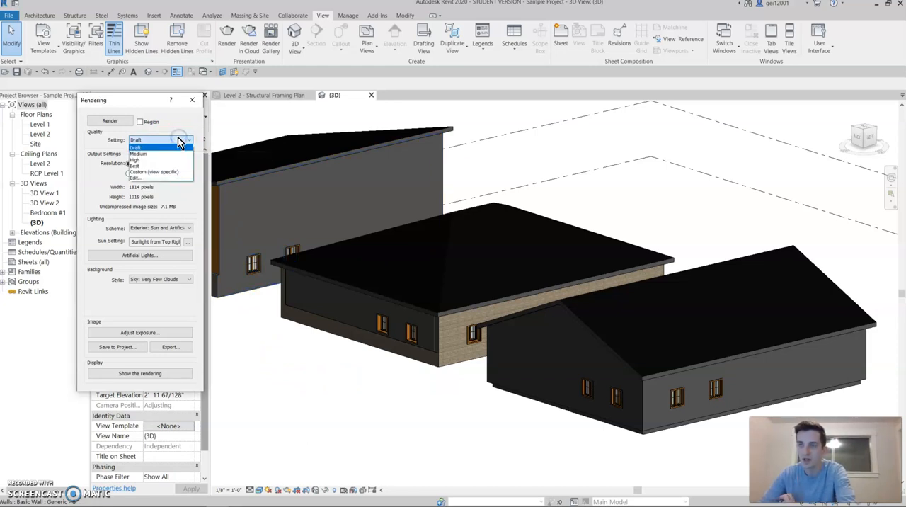
click(177, 154)
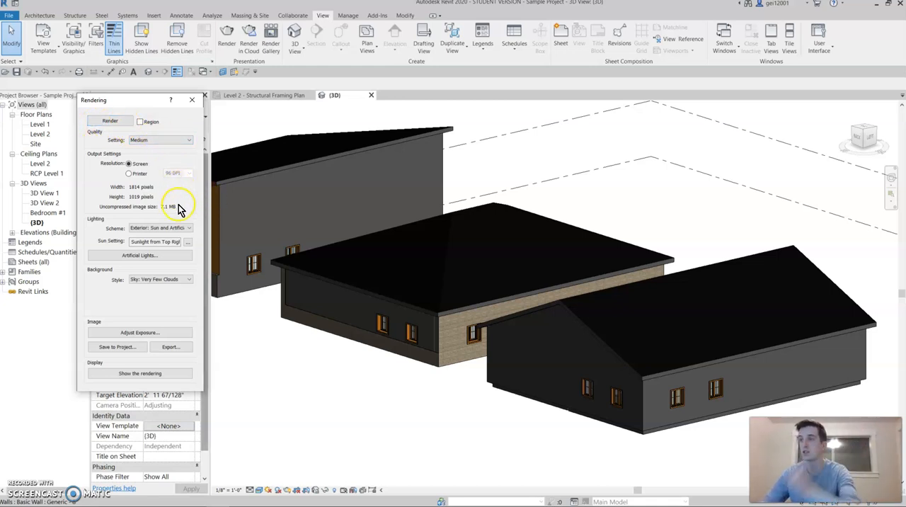
click(110, 121)
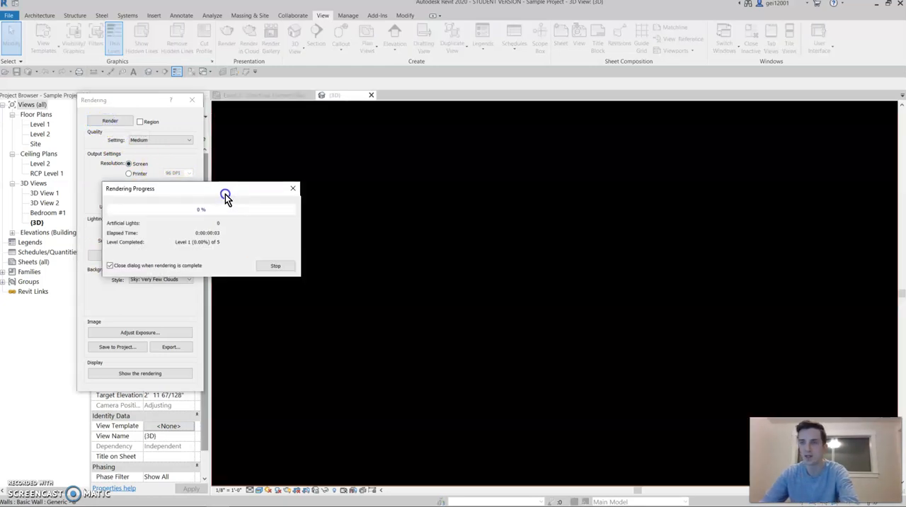
drag(224, 196, 812, 117)
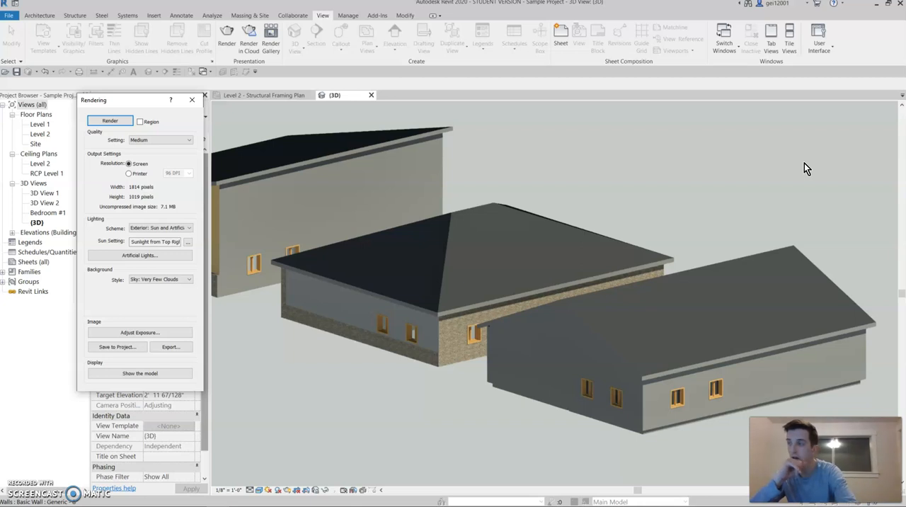
Step: Examine the window and wall textures at the corner of the middle house in the medium-quality rendering
scroll(468, 331, up, 4)
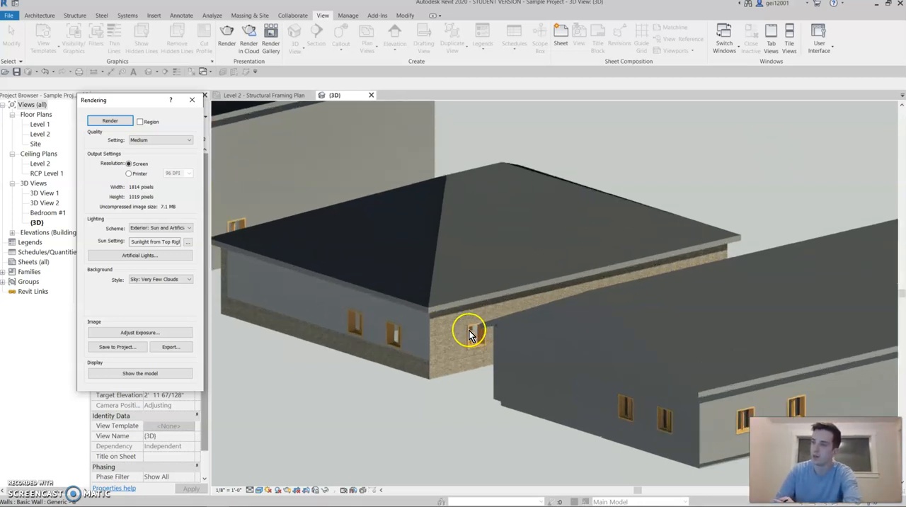
scroll(467, 331, up, 2)
scroll(464, 333, down, 4)
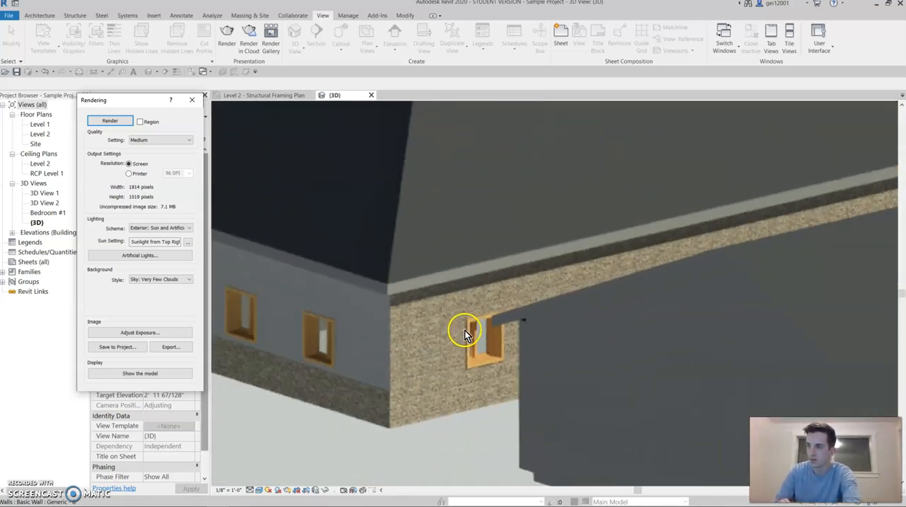
scroll(464, 331, up, 3)
scroll(460, 330, down, 3)
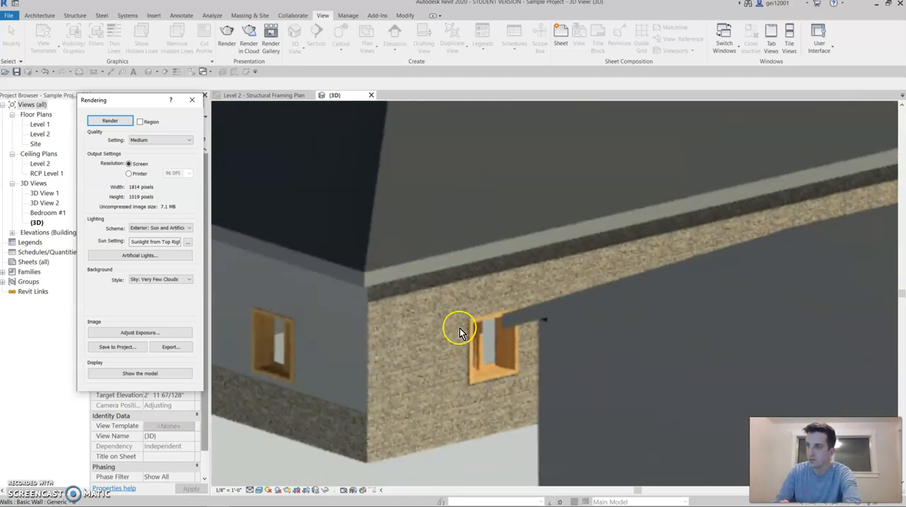
scroll(457, 329, down, 3)
scroll(457, 330, up, 2)
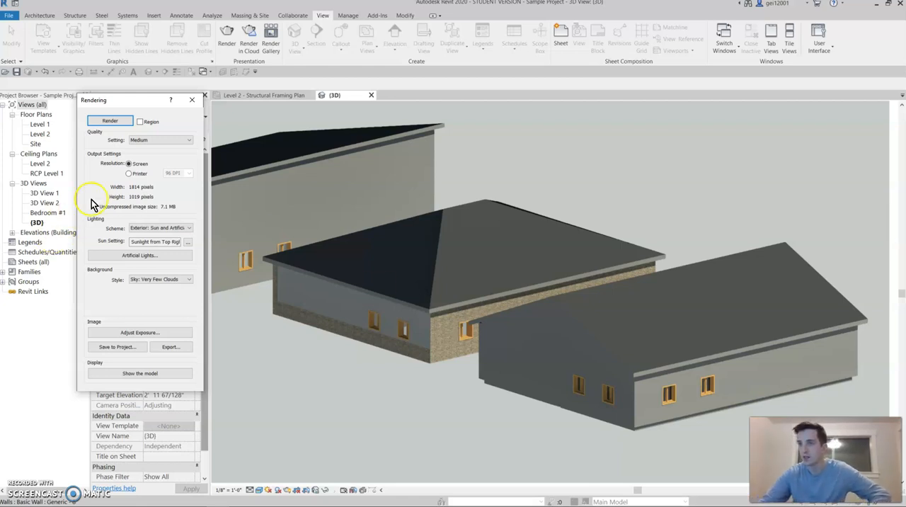
Step: Try the Custom (view specific) render quality, and set the quality to Best instead
click(162, 141)
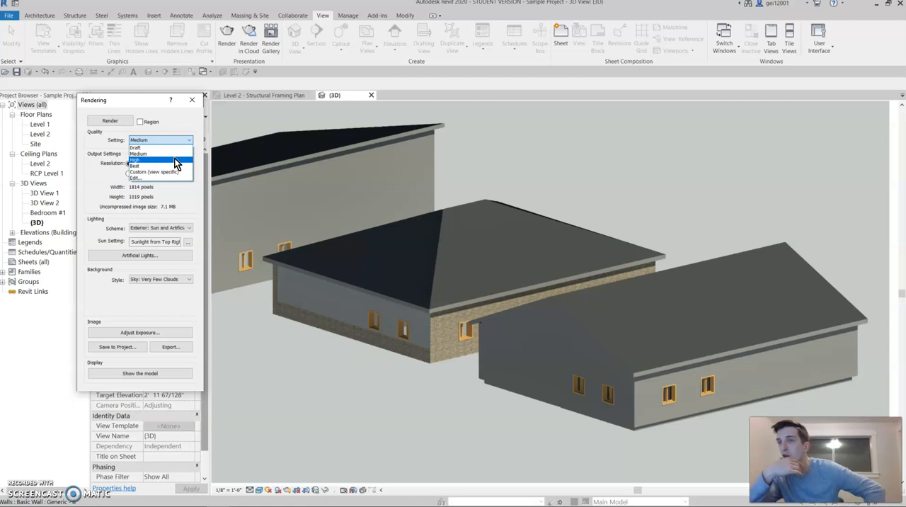
click(170, 156)
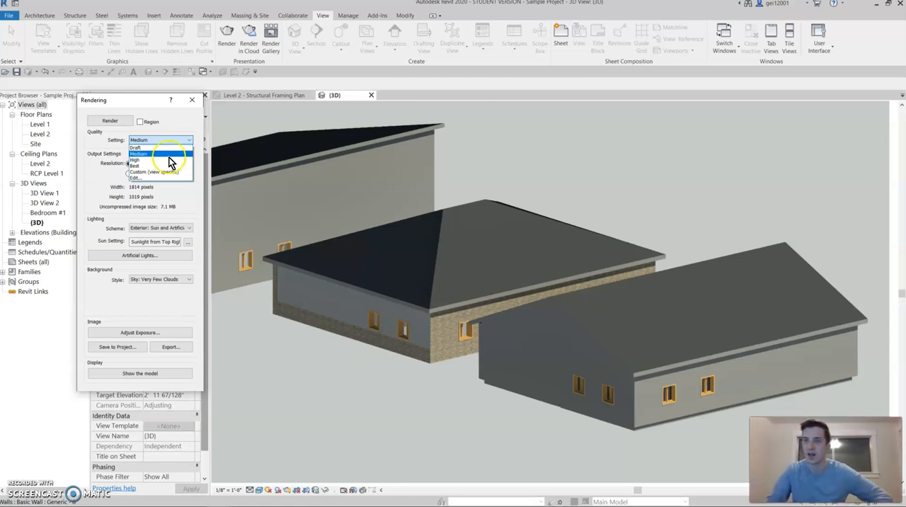
click(168, 171)
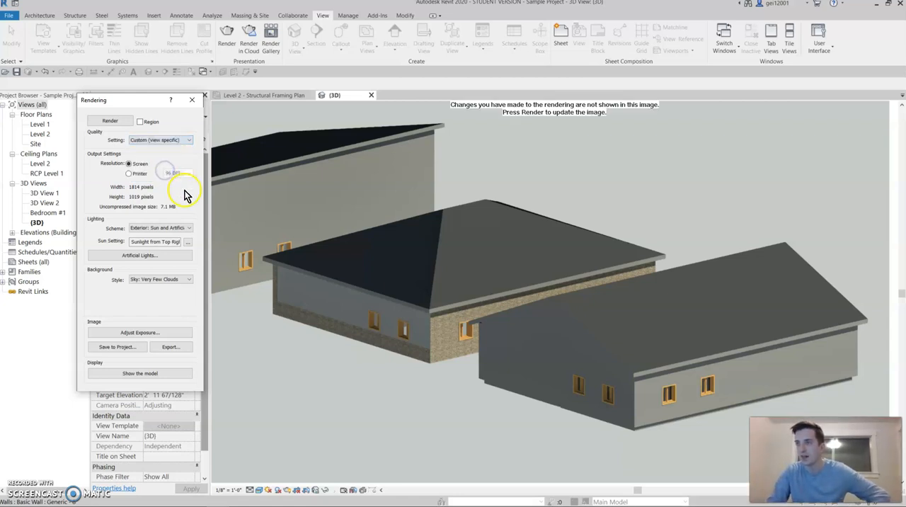
click(180, 144)
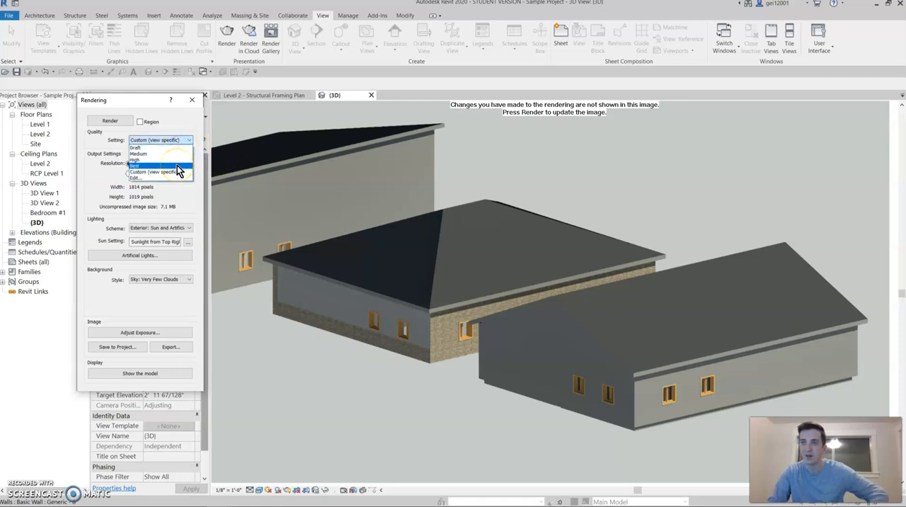
click(177, 167)
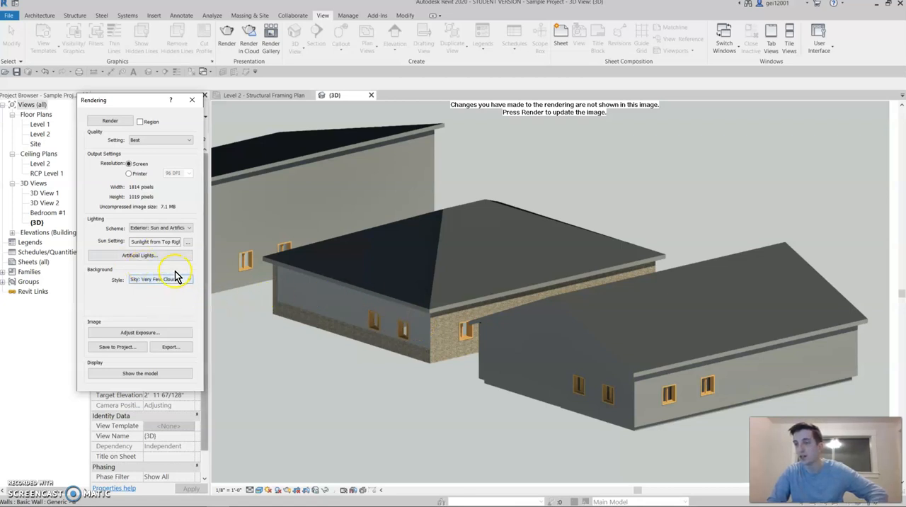
click(170, 146)
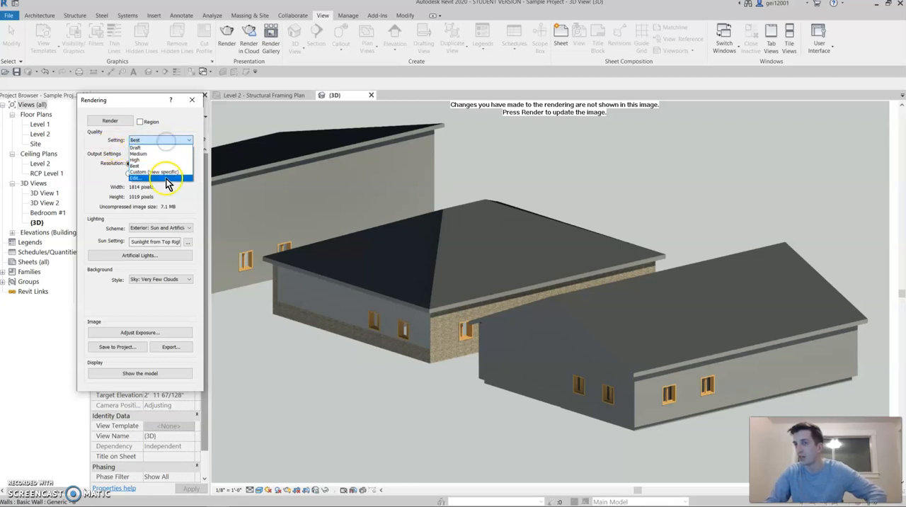
click(463, 246)
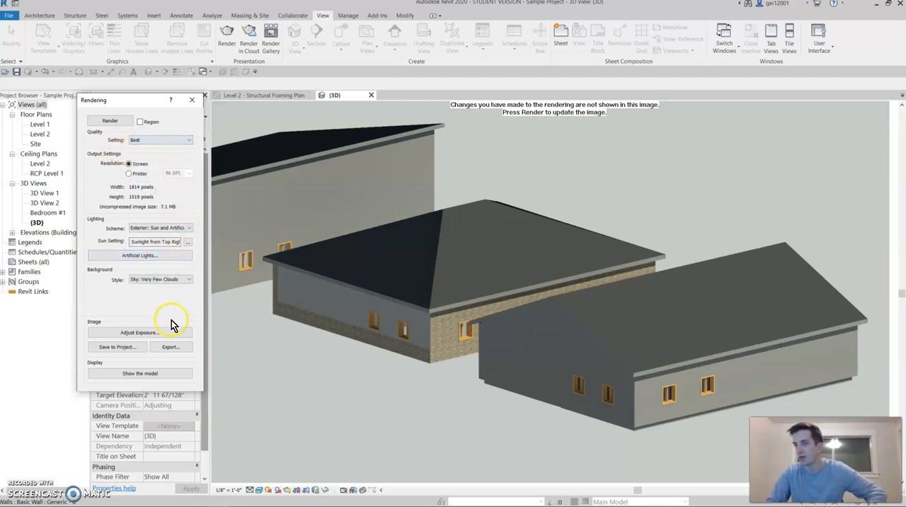